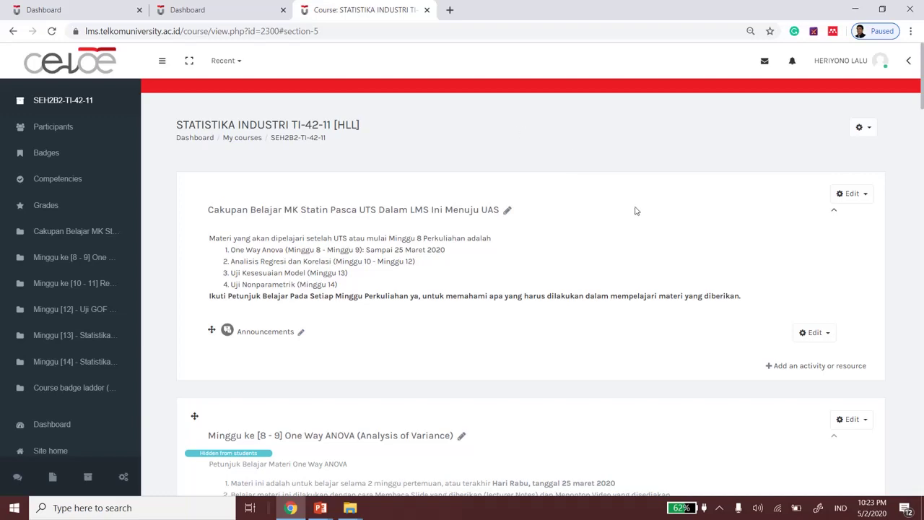
scroll(636, 210, down, 4)
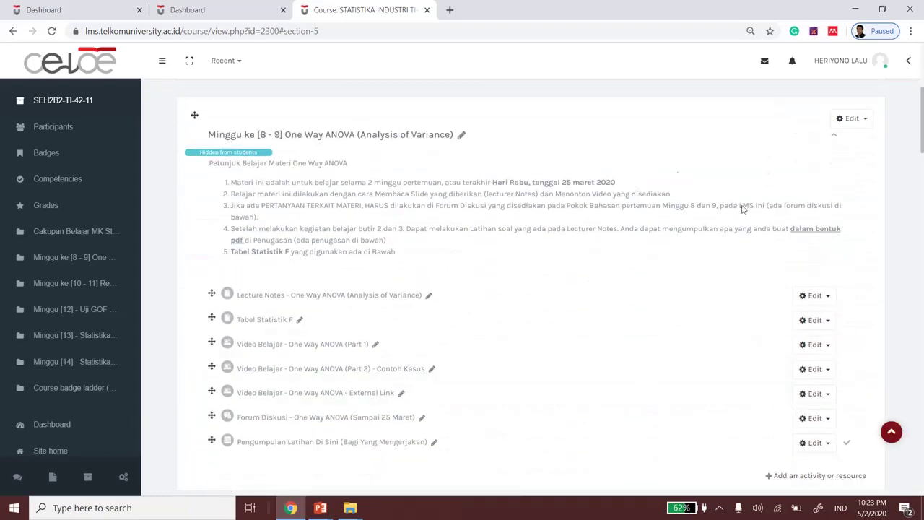
scroll(673, 206, up, 2)
scroll(672, 206, up, 3)
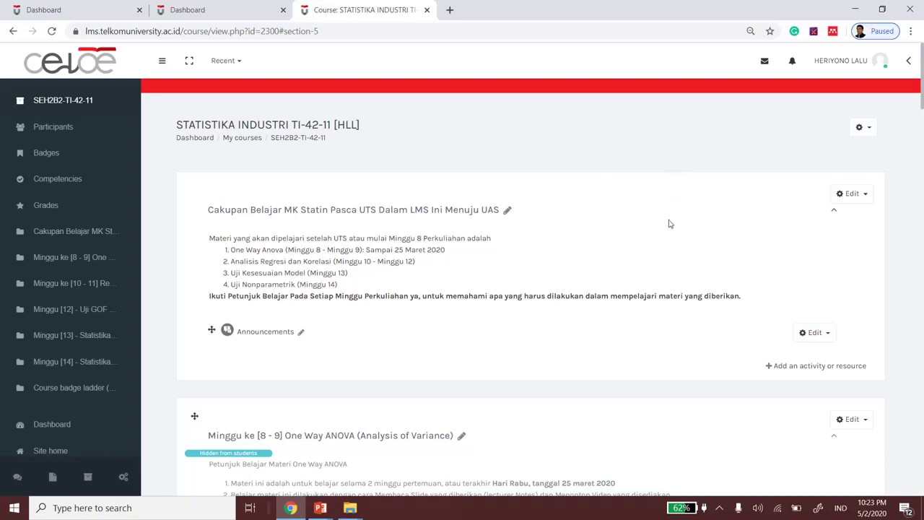
scroll(669, 225, down, 3)
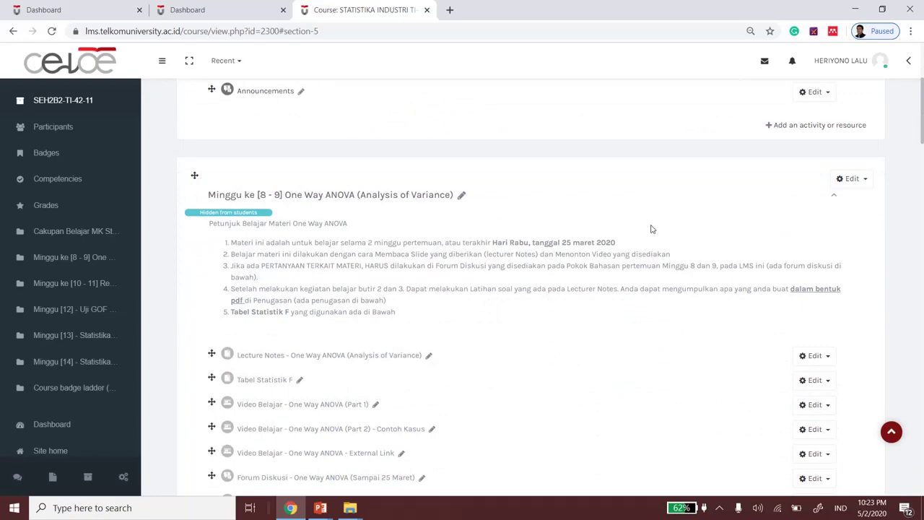
scroll(650, 230, up, 3)
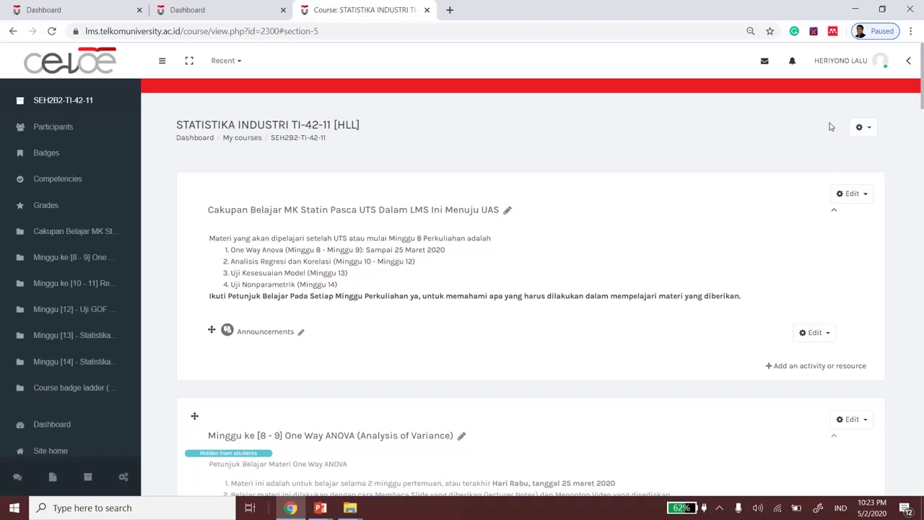
- Open the Attendance report for the STATISTIKA INDUSTRI TI-42-11 course from its full course administration page
click(869, 130)
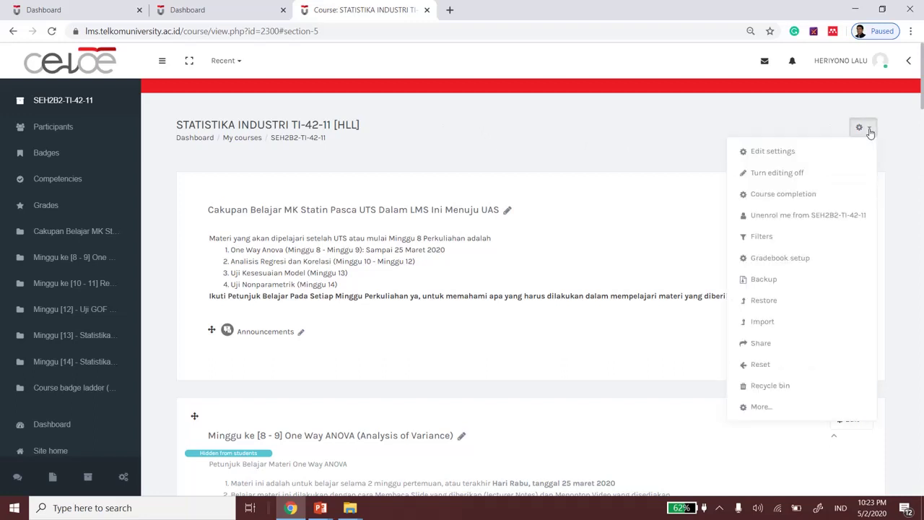
click(759, 407)
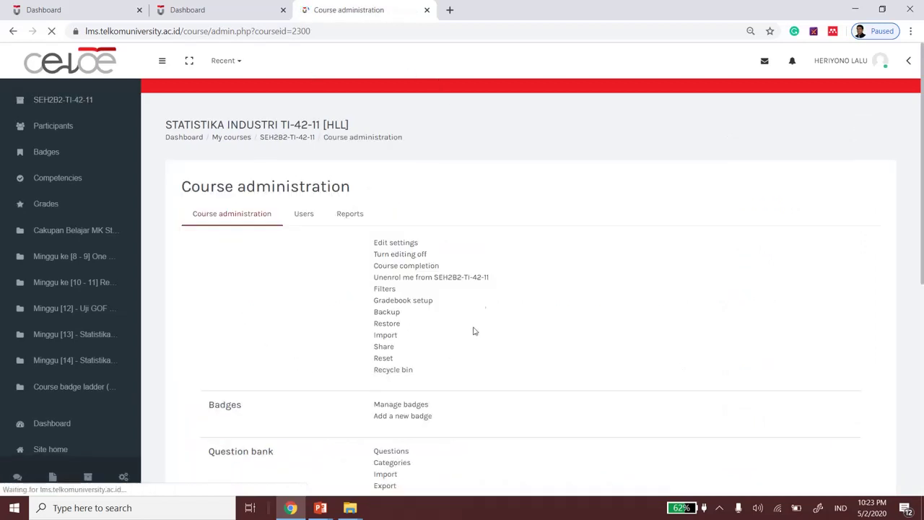
scroll(460, 186, down, 1)
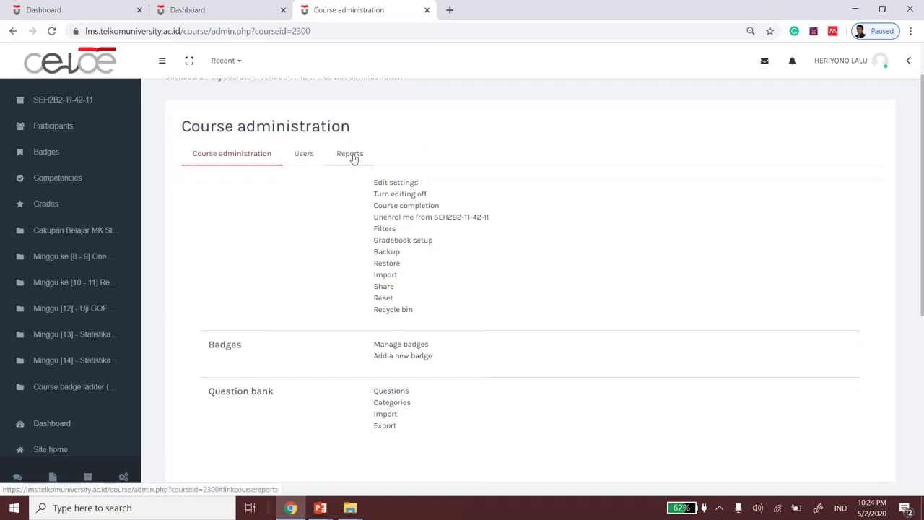
click(353, 156)
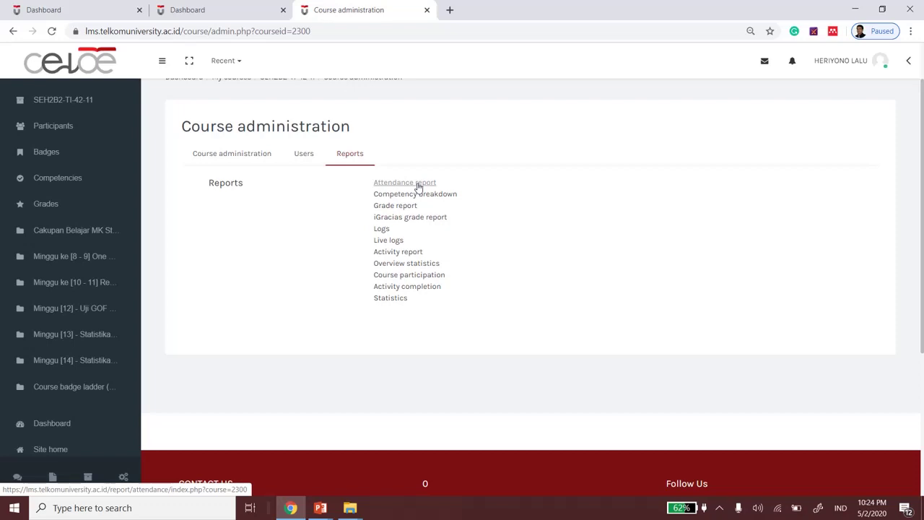
click(417, 186)
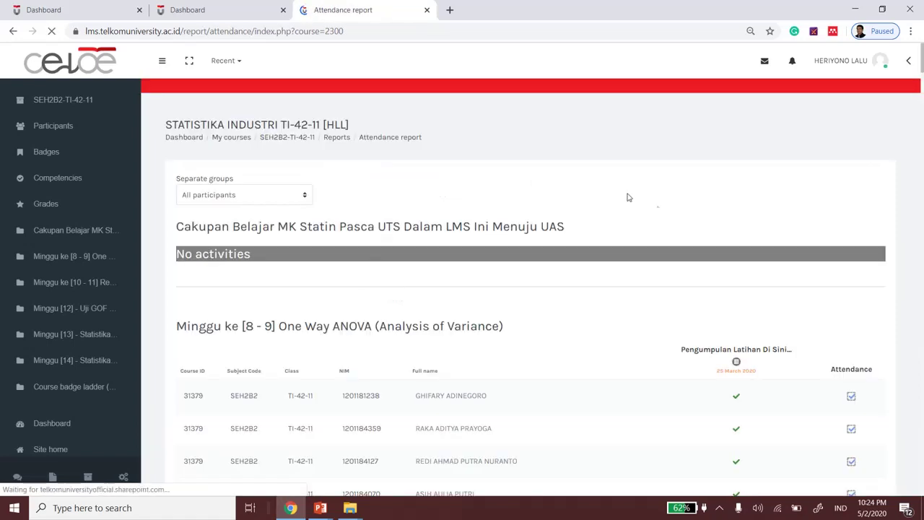
- Examine the student attendance table for Minggu ke [8 - 9] One Way ANOVA, including submission marks and attendance boxes
scroll(697, 211, down, 1)
scroll(697, 210, down, 2)
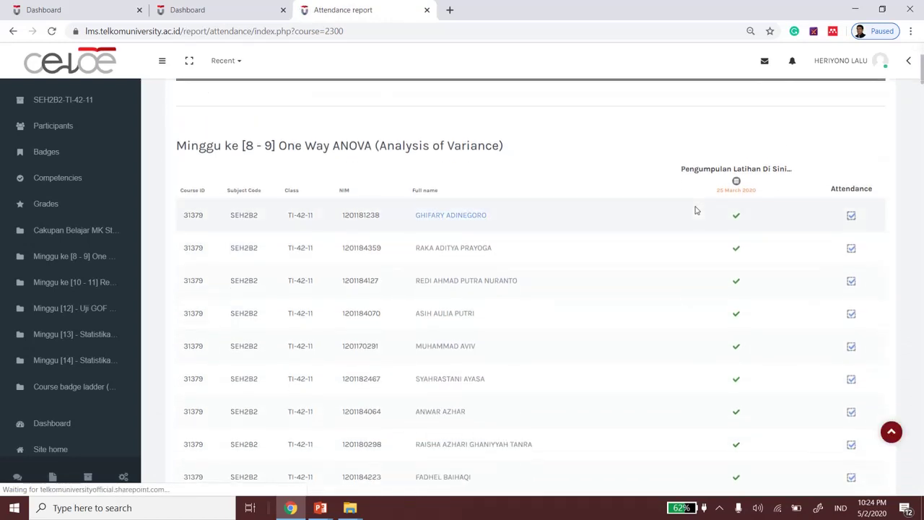
scroll(303, 187, up, 1)
scroll(302, 187, down, 1)
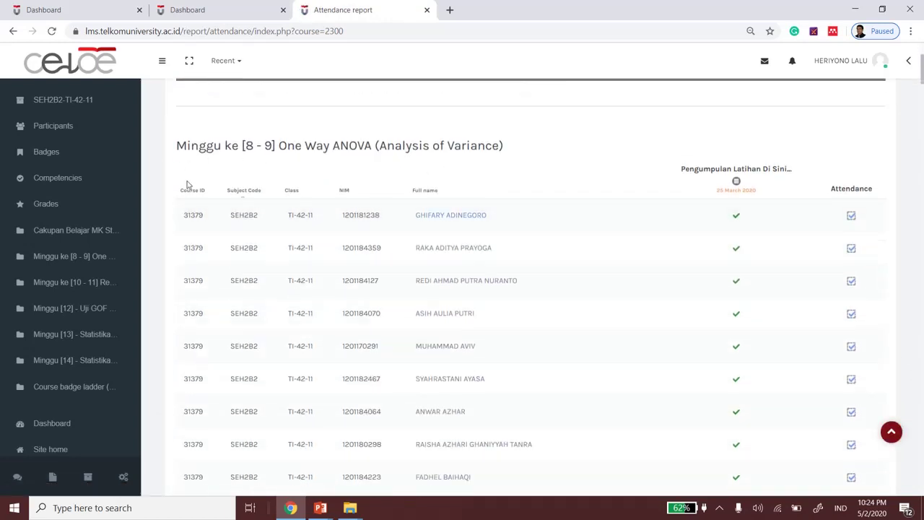
scroll(419, 216, down, 1)
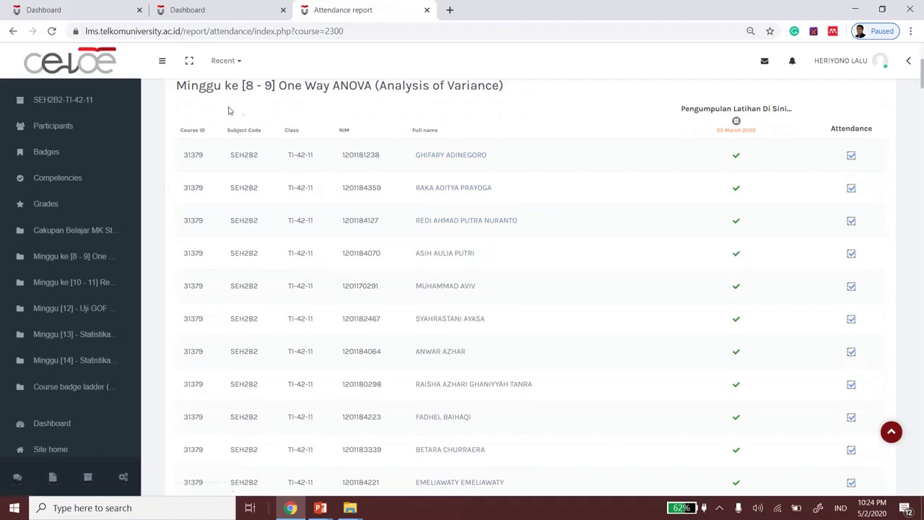
scroll(448, 191, down, 10)
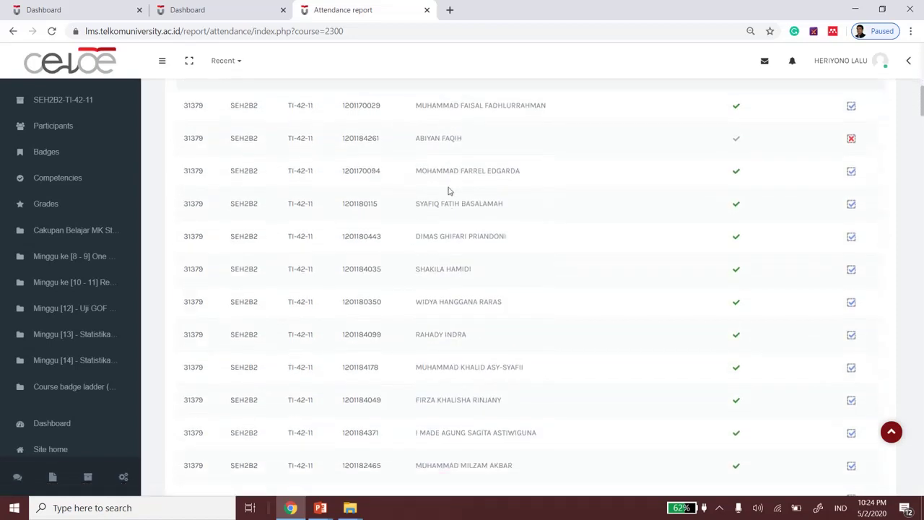
scroll(448, 192, down, 6)
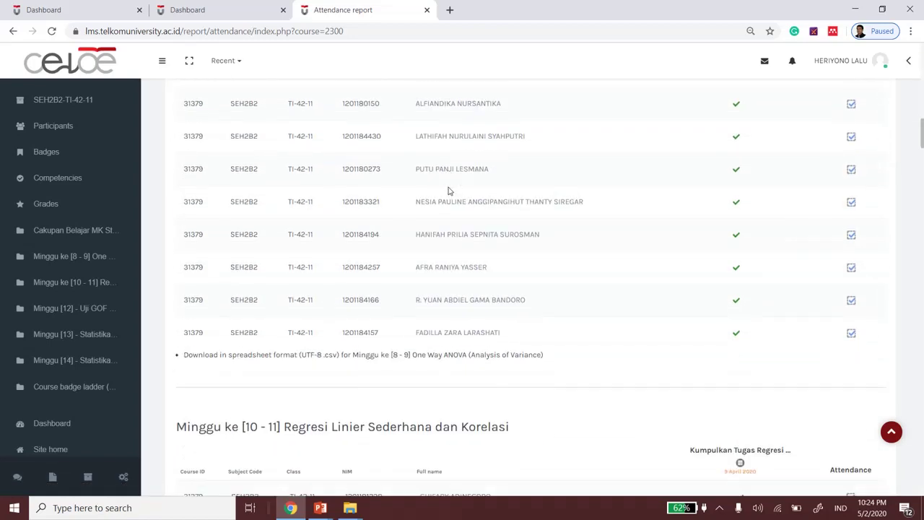
scroll(647, 234, up, 8)
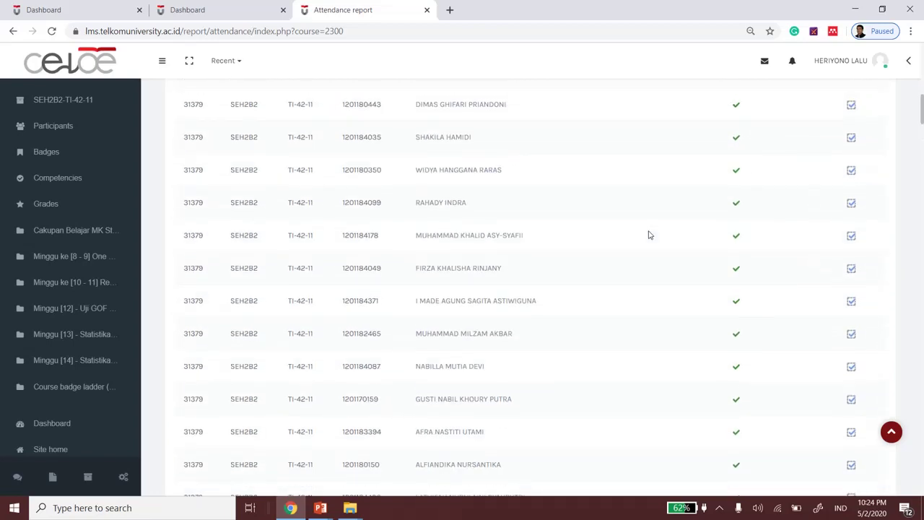
scroll(648, 233, up, 7)
scroll(767, 221, down, 2)
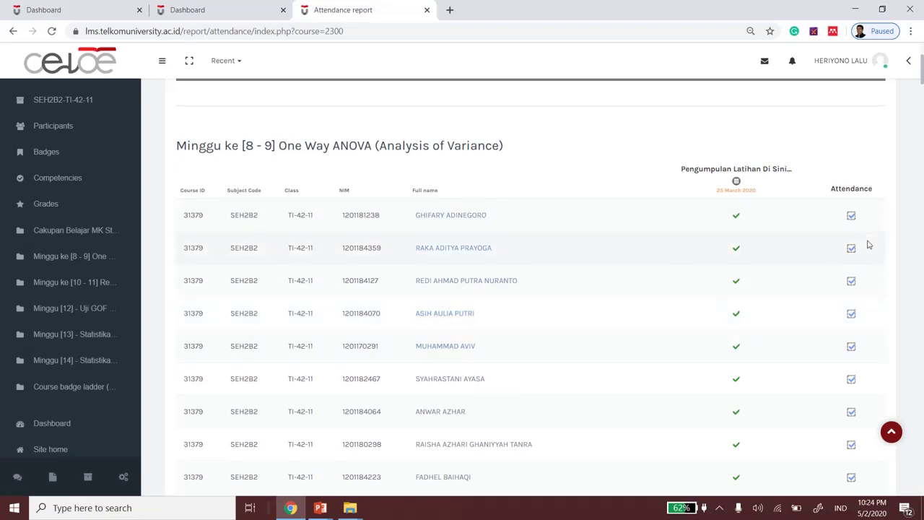
scroll(864, 241, down, 5)
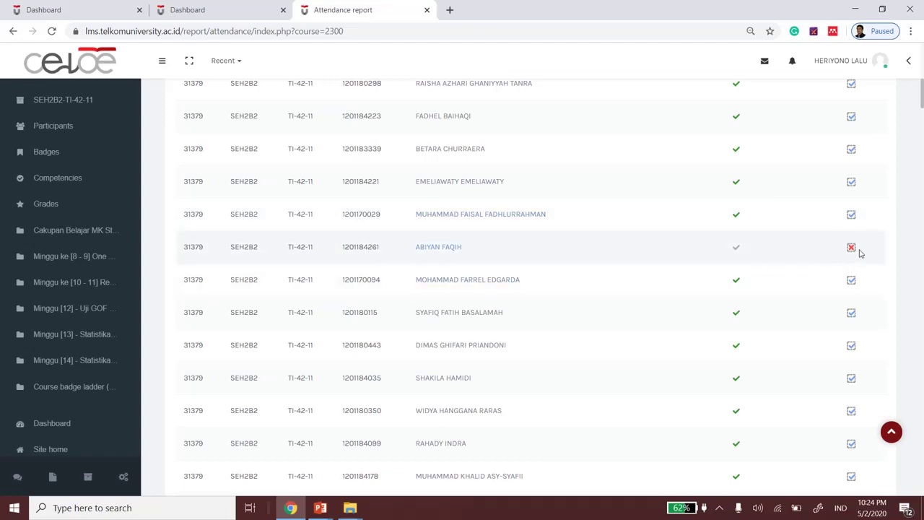
scroll(692, 253, up, 5)
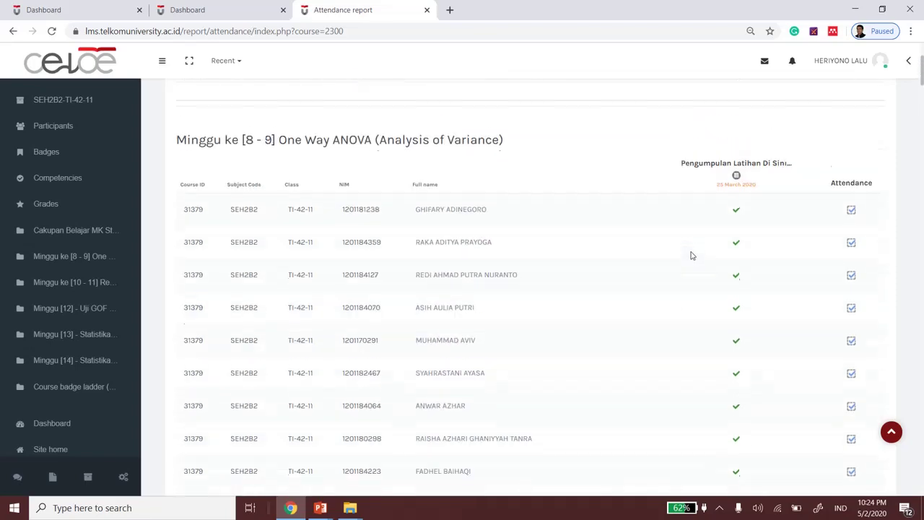
- Examine the attendance tables for Minggu ke [10 - 11] Regresi Linier and Minggu [12] Uji GOF, including absent students
scroll(632, 314, down, 15)
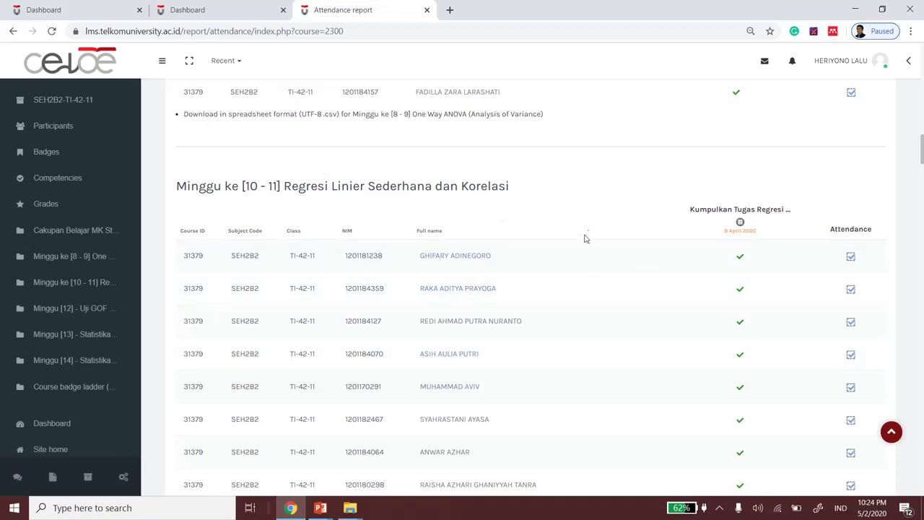
scroll(584, 240, down, 2)
scroll(584, 233, up, 1)
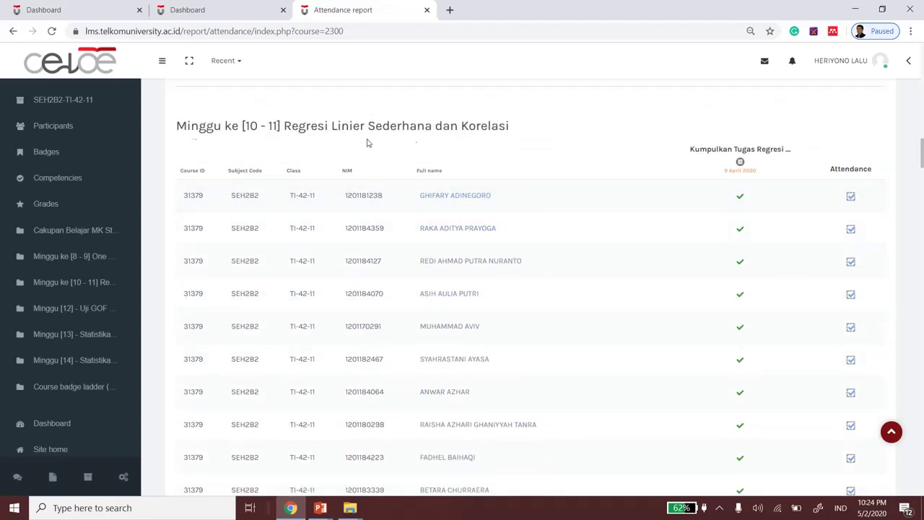
scroll(669, 268, down, 5)
scroll(659, 262, down, 4)
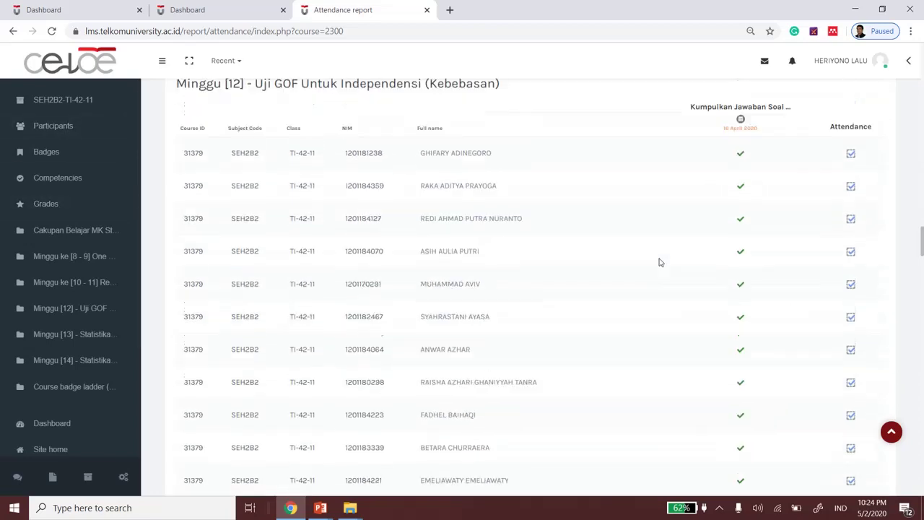
scroll(302, 152, up, 2)
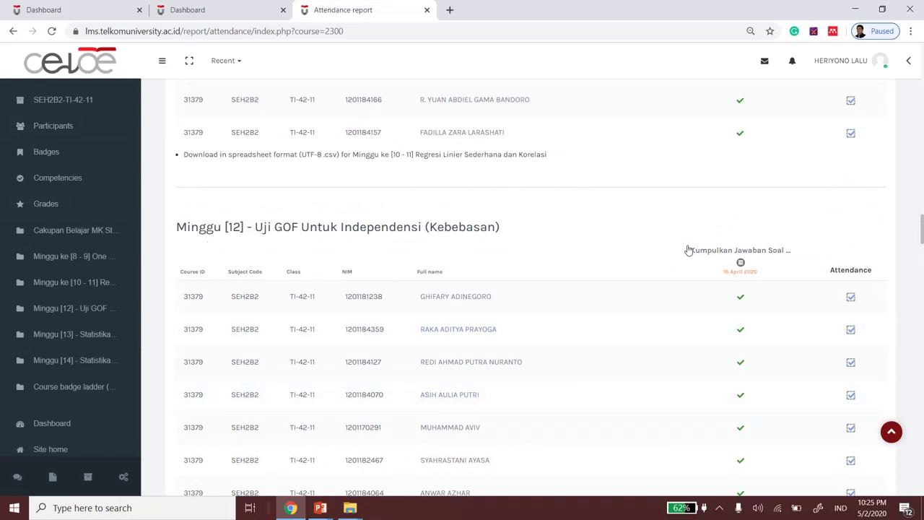
scroll(704, 242, down, 1)
scroll(747, 315, down, 6)
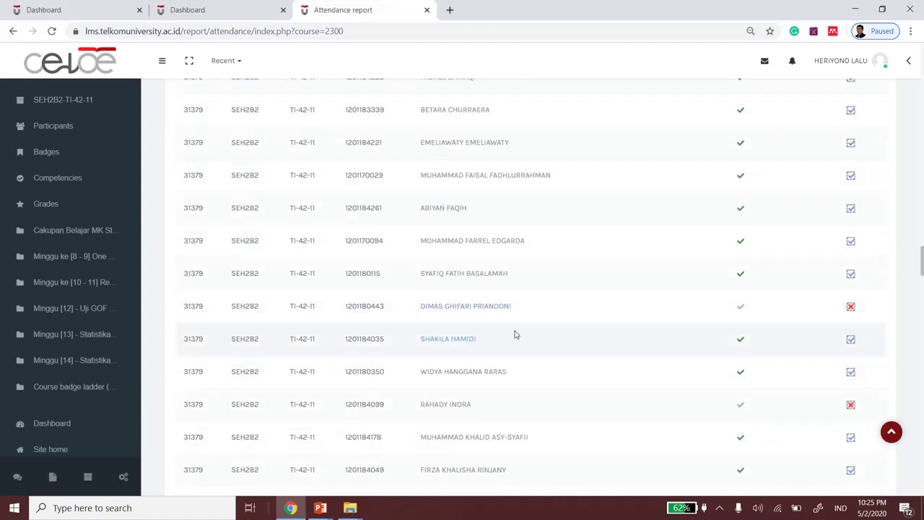
scroll(526, 324, down, 5)
scroll(526, 324, down, 2)
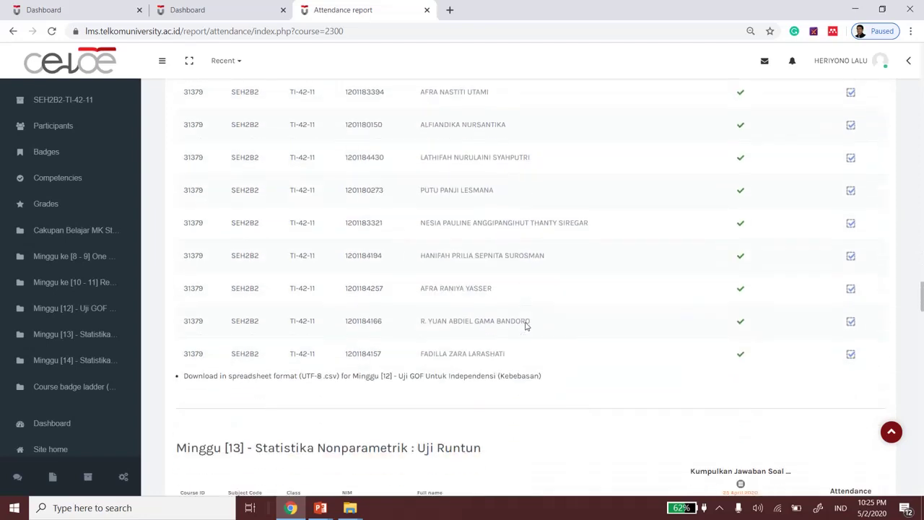
scroll(526, 326, up, 1)
scroll(598, 254, down, 1)
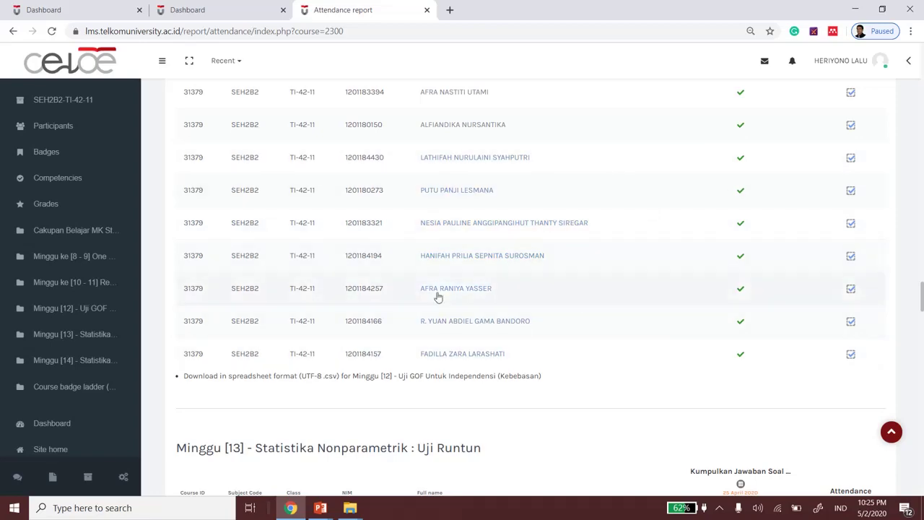
scroll(435, 296, up, 9)
scroll(330, 171, up, 4)
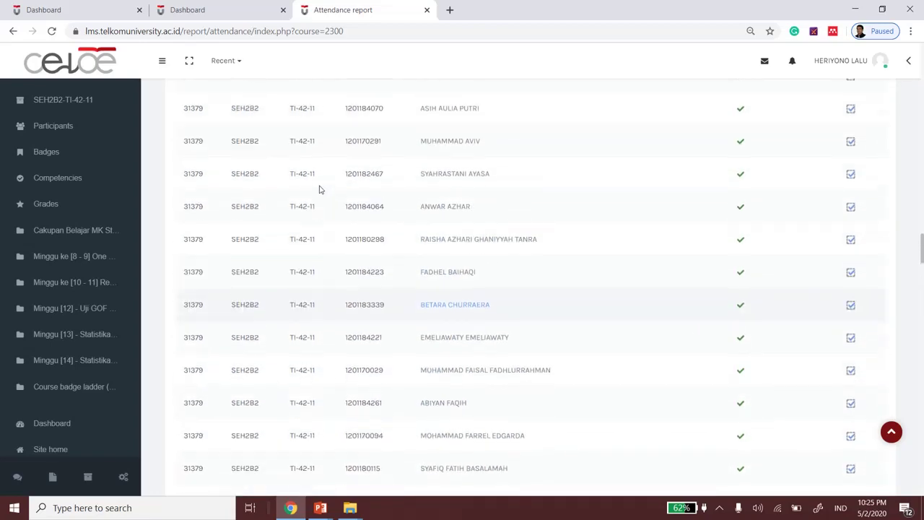
- Download the Minggu [12] Uji GOF attendance as a CSV spreadsheet to the Desktop and open it in Excel
scroll(483, 268, down, 13)
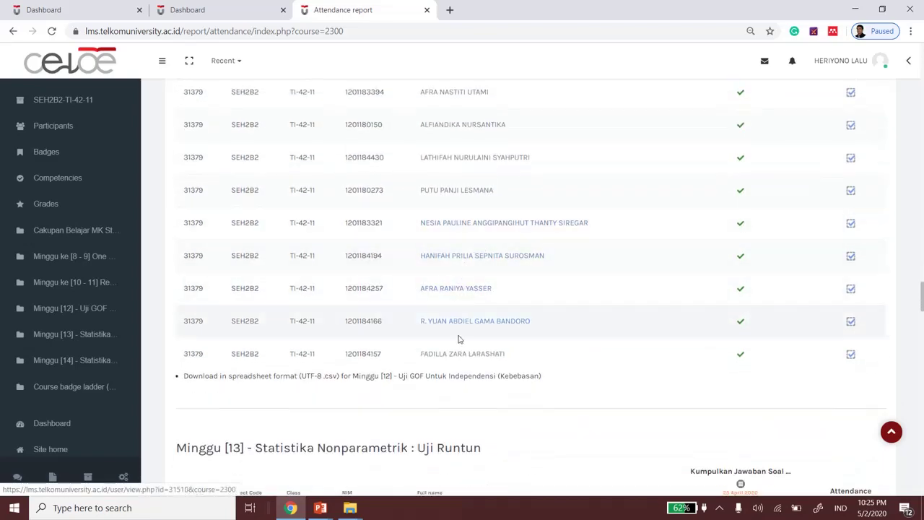
click(381, 376)
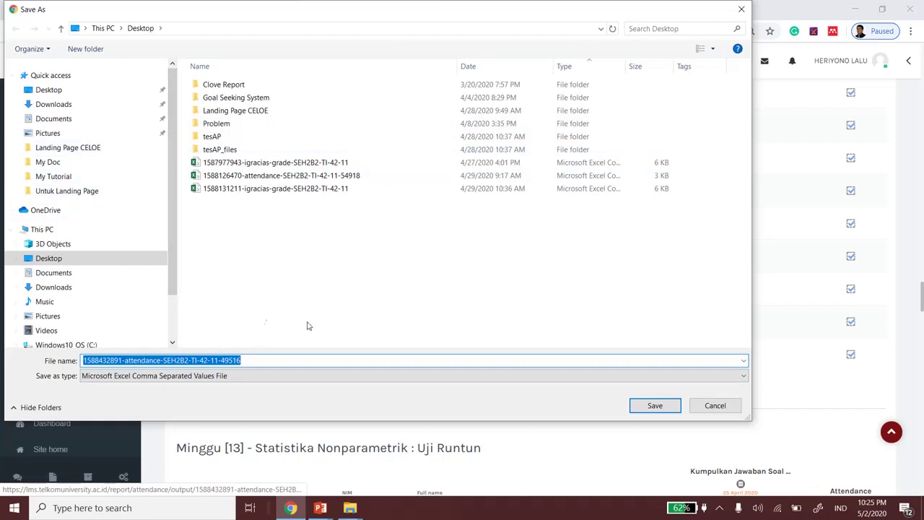
click(653, 407)
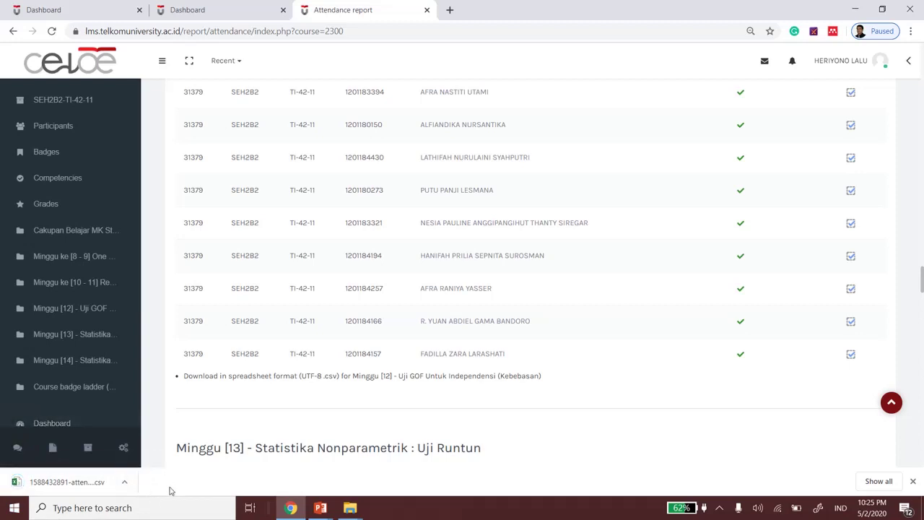
click(64, 483)
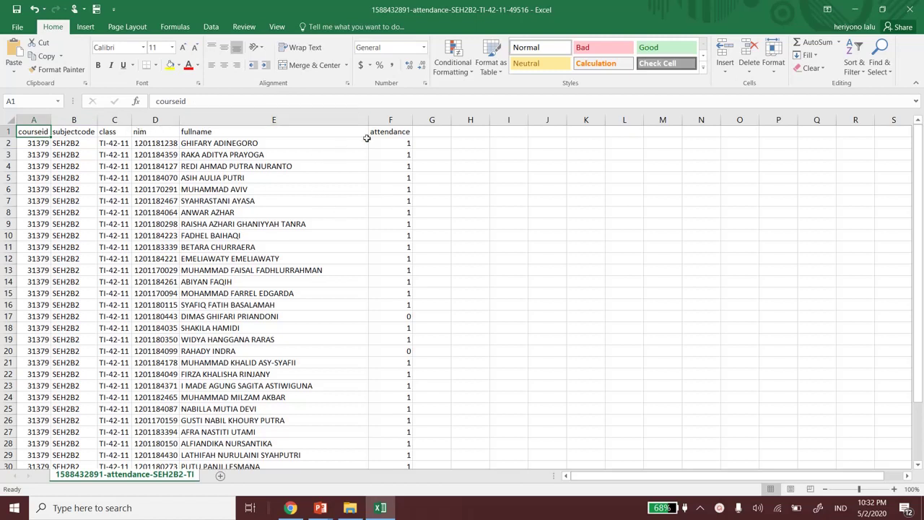
- Enter 0 in attendance cell F17 and select attendance cell F20
click(406, 314)
text(0)
click(405, 351)
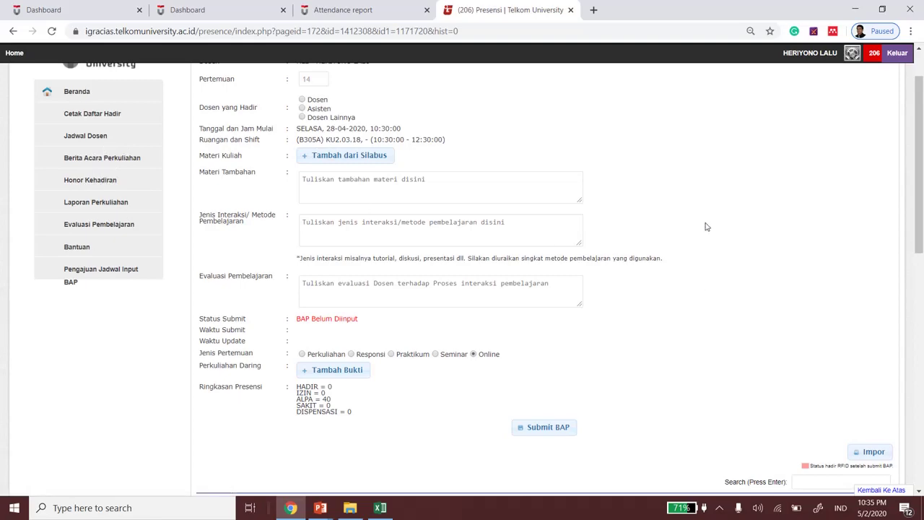
- On the iGracias attendance page, open the CSV import dialog and its file chooser, and cancel both
scroll(707, 227, down, 2)
scroll(707, 227, down, 2)
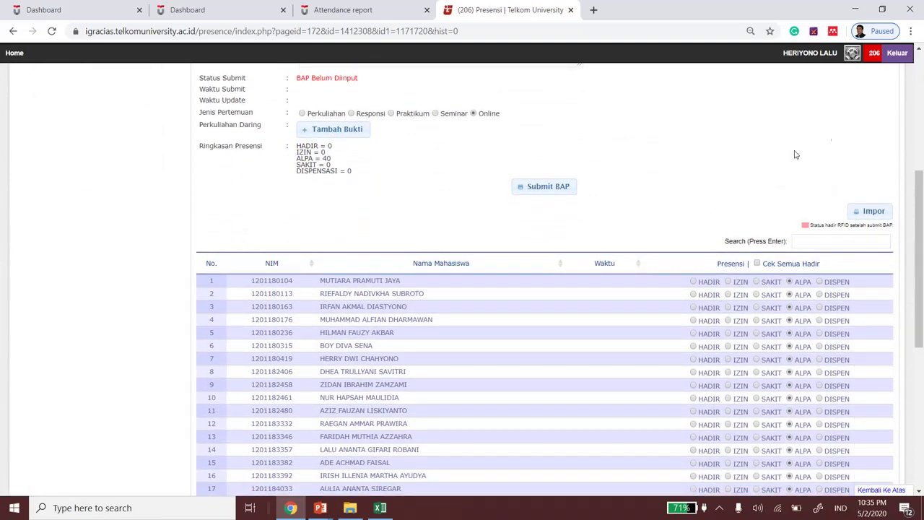
click(865, 213)
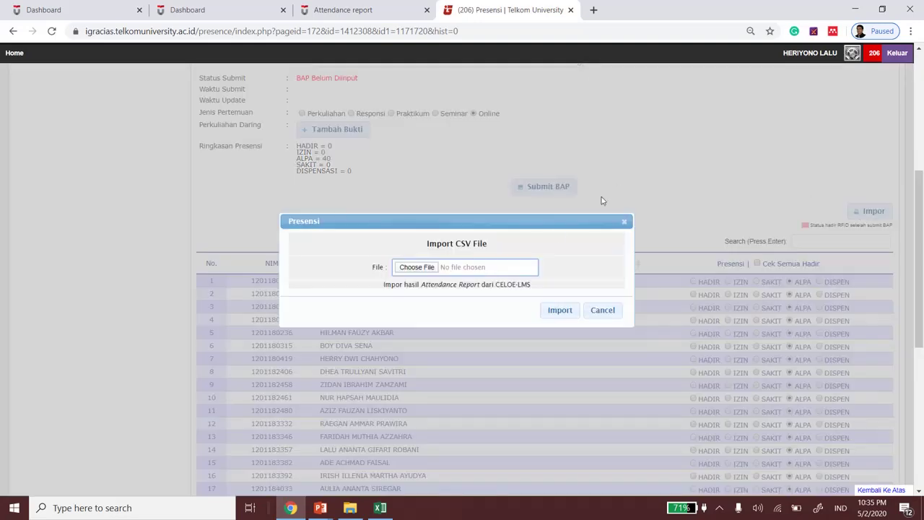
click(426, 268)
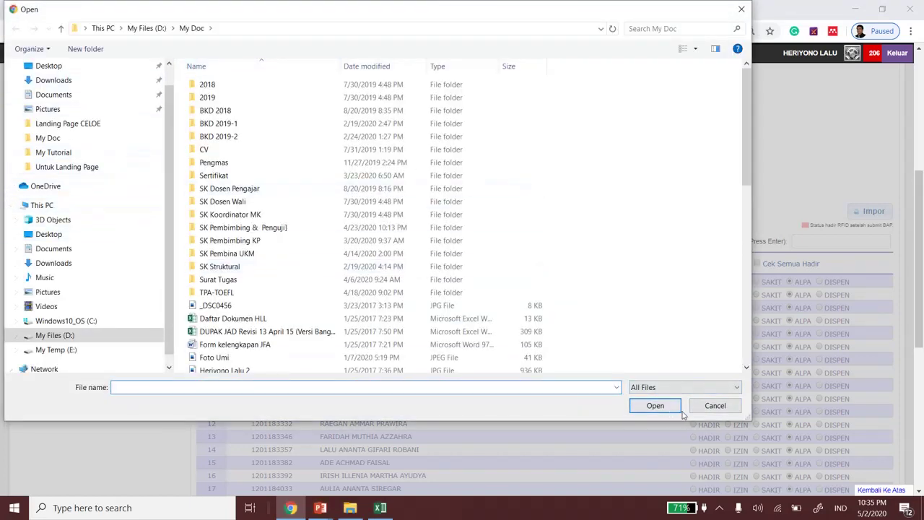
click(714, 406)
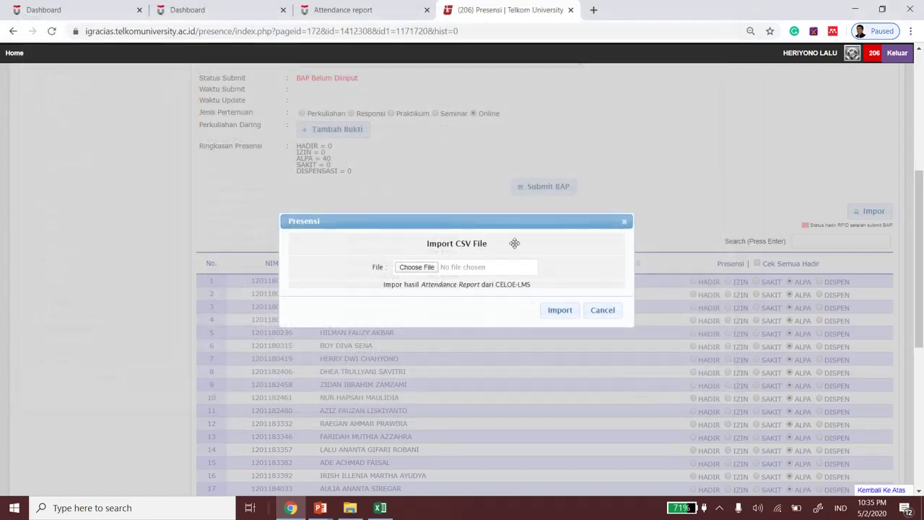
click(600, 311)
scroll(700, 211, down, 2)
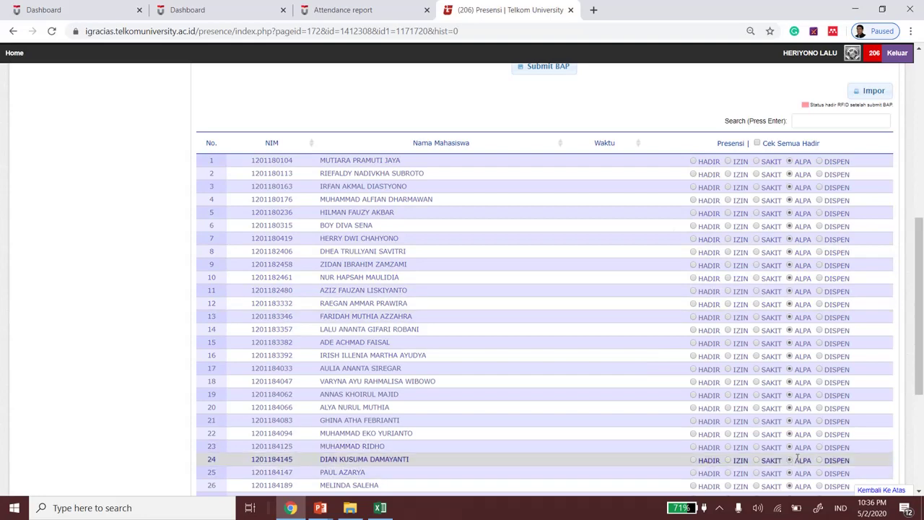
scroll(787, 157, up, 4)
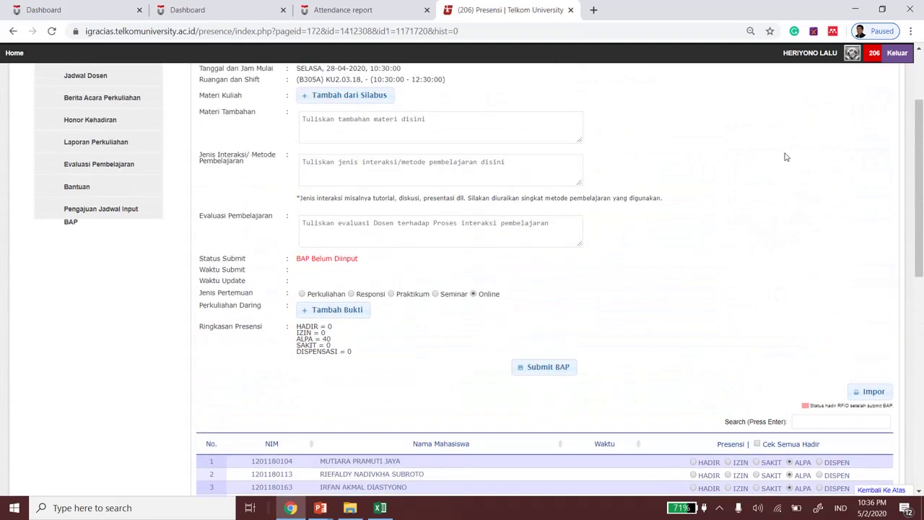
scroll(786, 157, down, 1)
scroll(786, 157, down, 1)
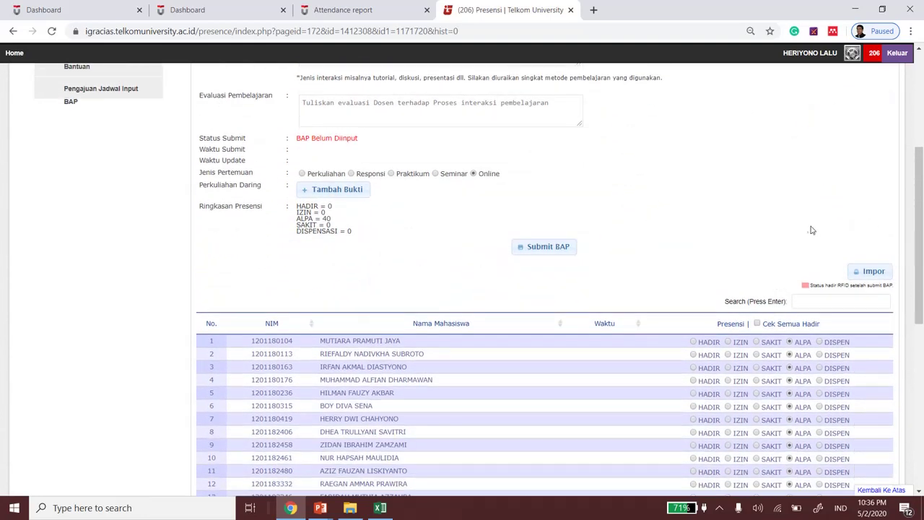